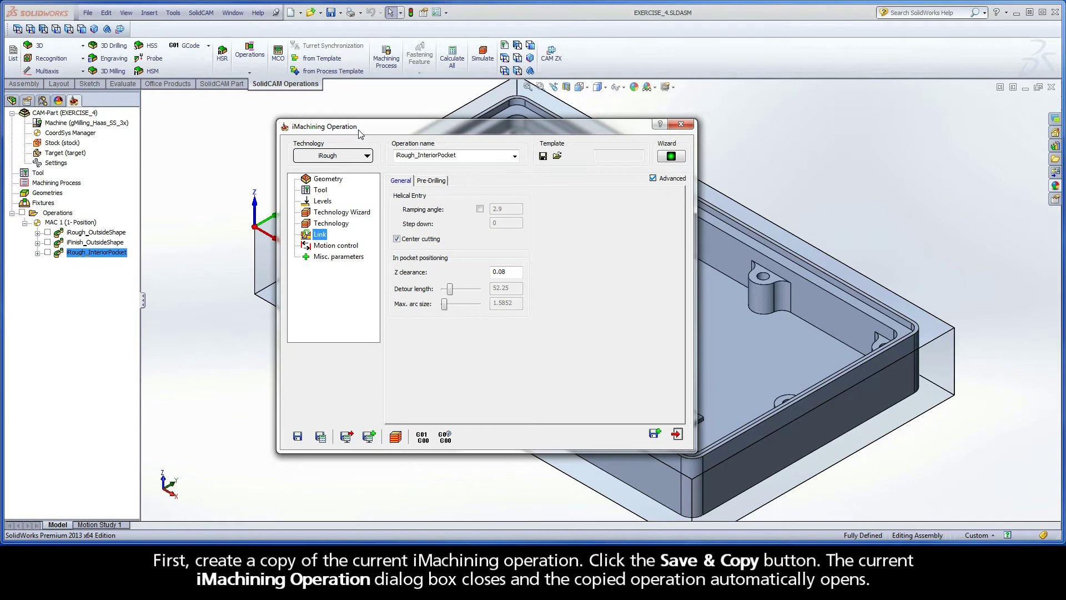
# Save iRough_InteriorPocket and open its duplicate, iRough_InteriorPocket_1, for editing
pyautogui.click(656, 435)
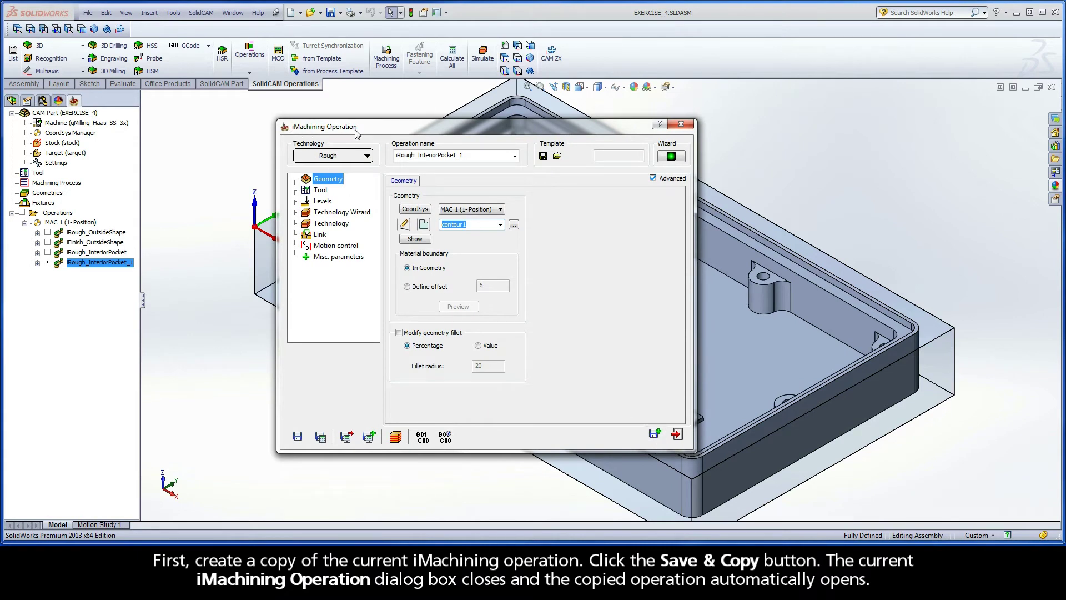
# Change the copied operation's technology to iRest, renaming it iRest_contour1
pyautogui.click(367, 157)
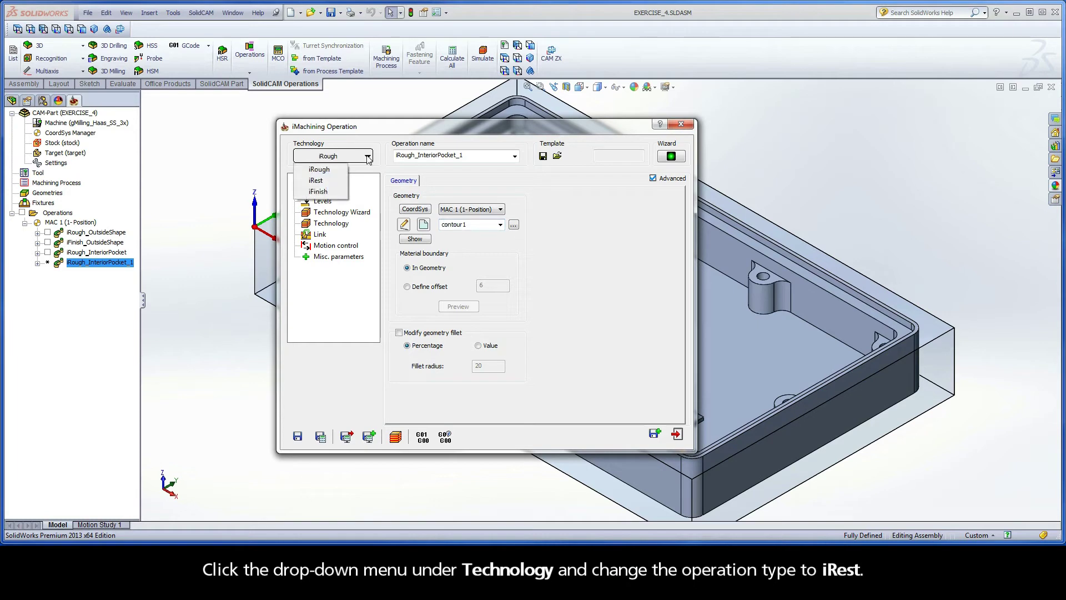
pyautogui.click(326, 181)
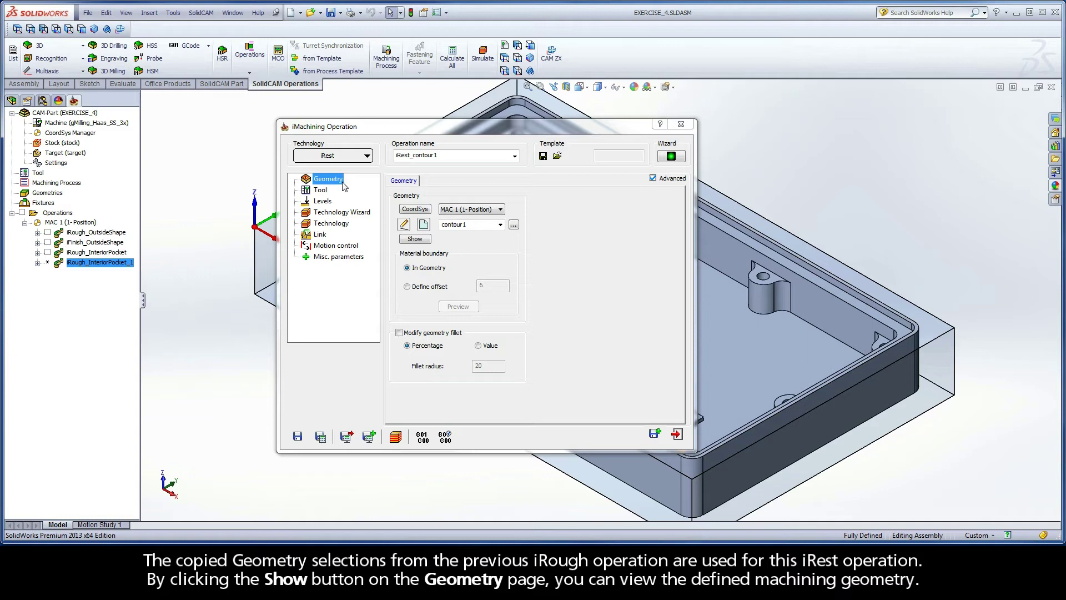
pyautogui.click(416, 240)
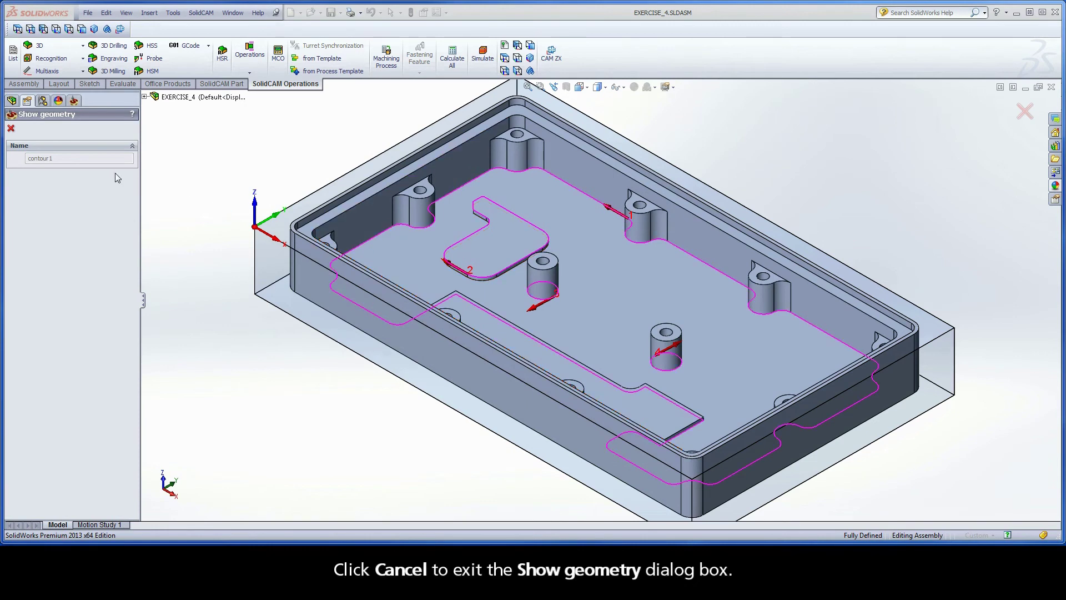
pyautogui.click(11, 128)
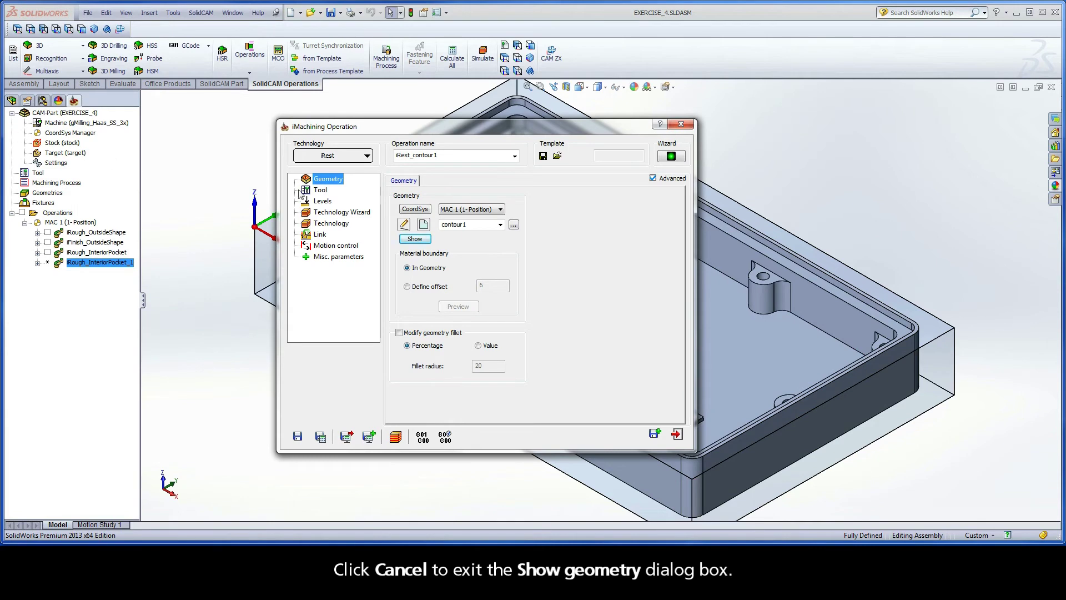
# Replace the 9.5 mm tool with Tool 2, the 6 mm end mill, from the Part Tool Table
pyautogui.click(321, 191)
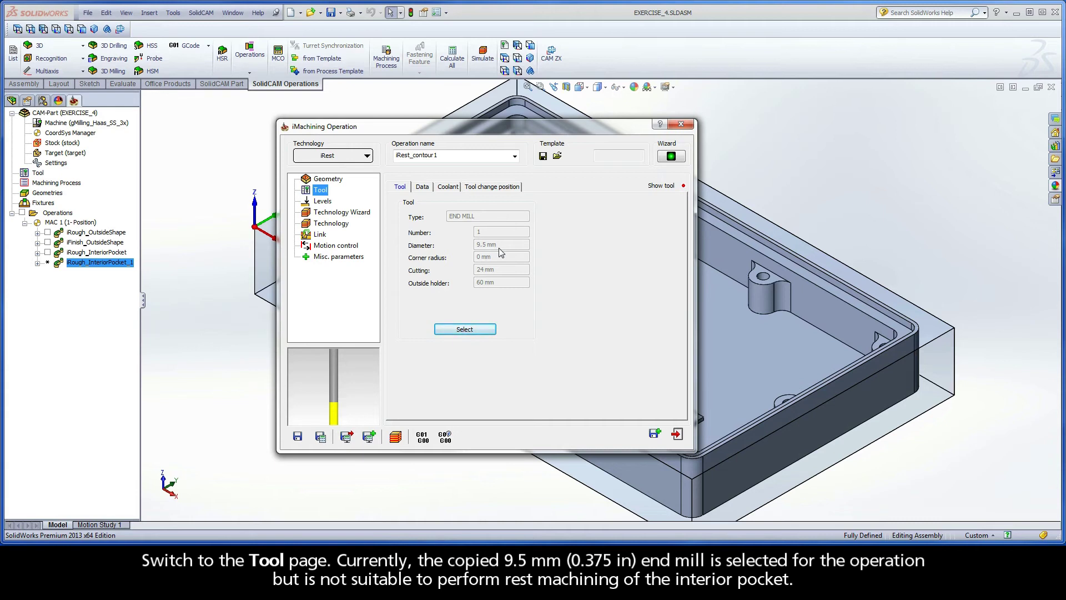
pyautogui.click(465, 329)
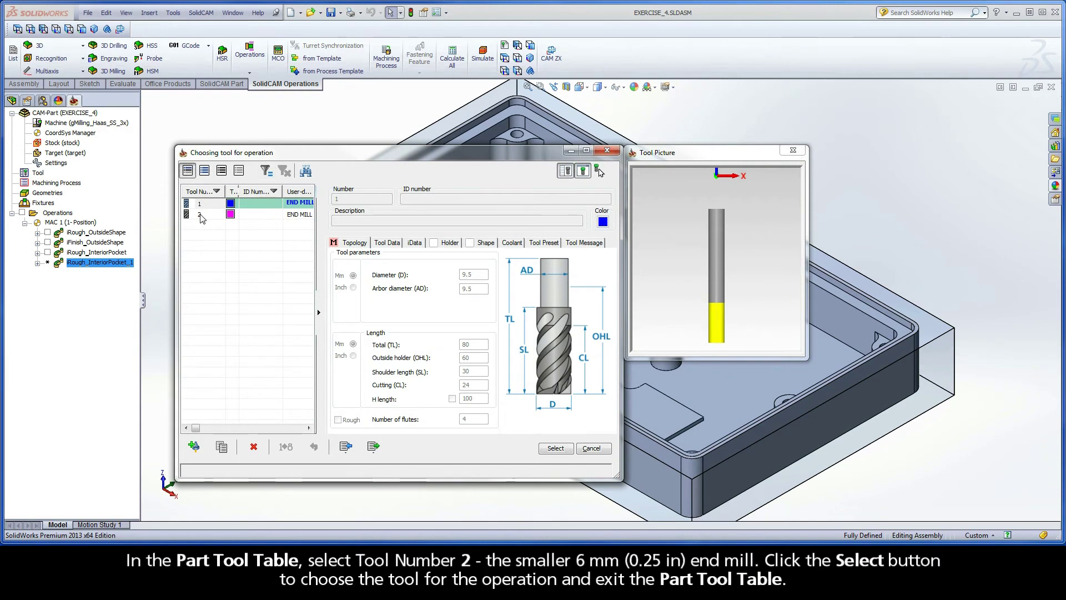
pyautogui.click(280, 221)
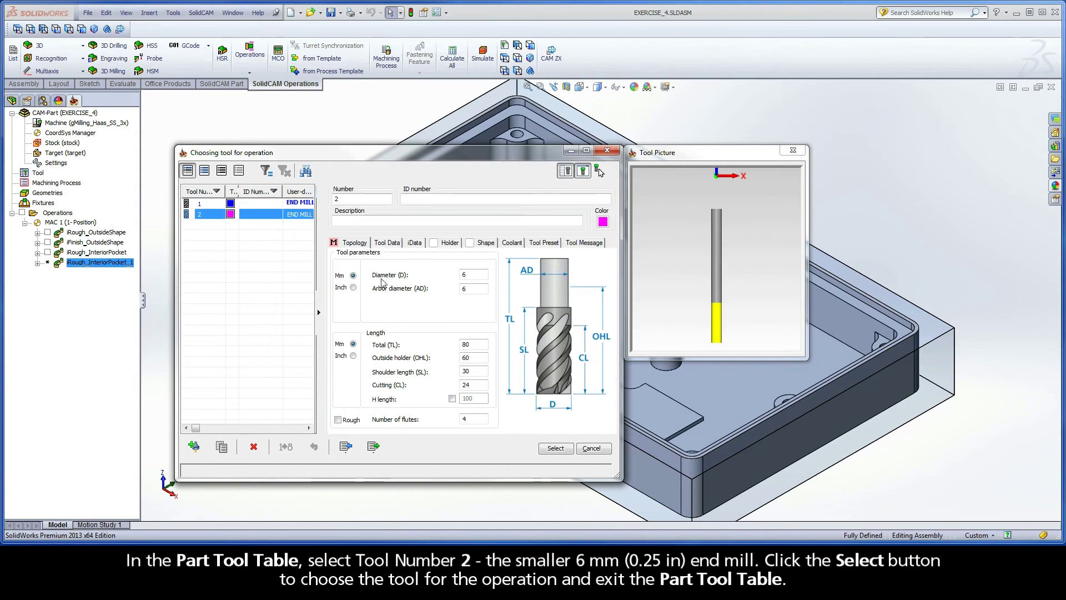
pyautogui.click(470, 275)
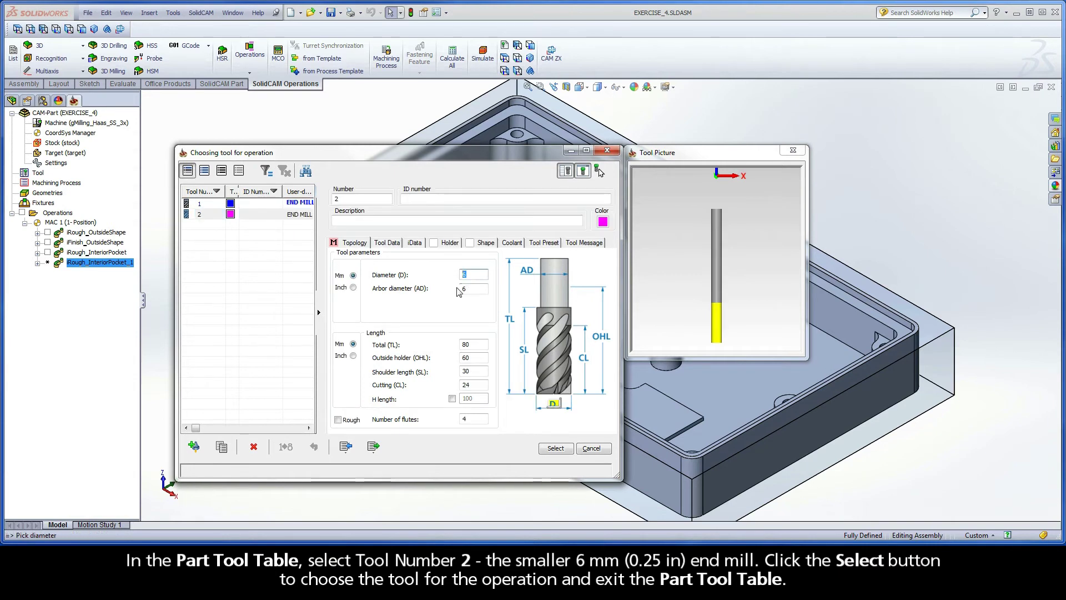
pyautogui.click(556, 448)
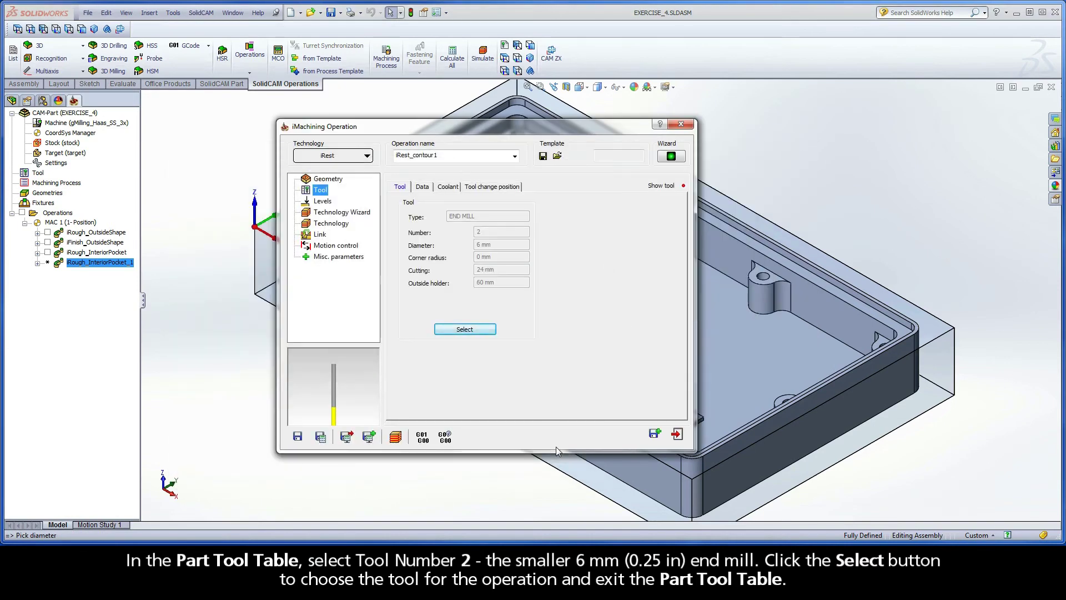
# Set the Technology Wizard machining level to 5, giving 9503 rpm and 2292 mm/min
pyautogui.click(327, 203)
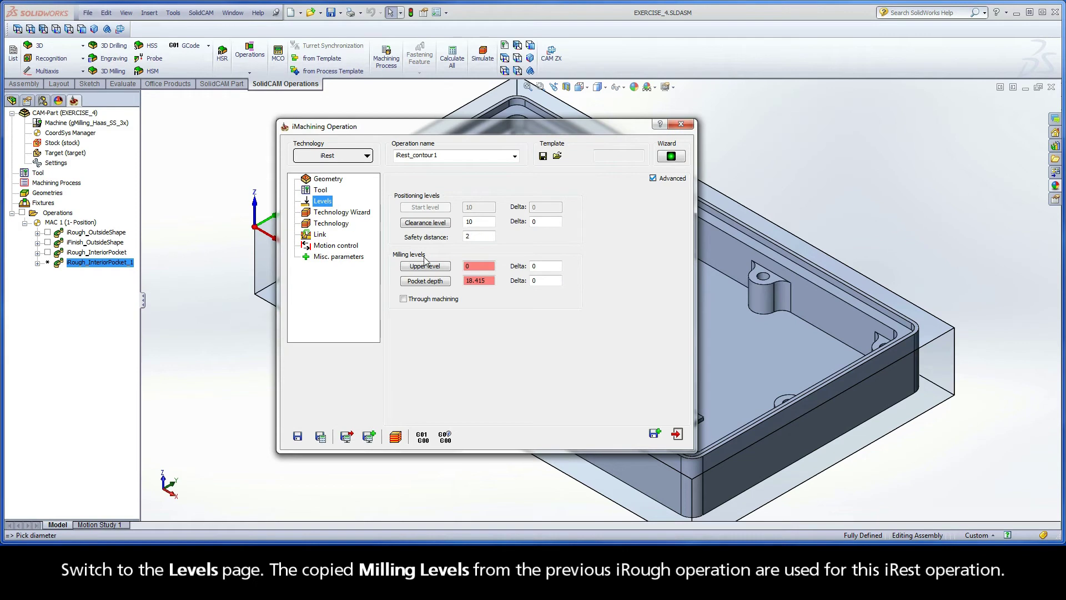
pyautogui.moveTo(453, 265)
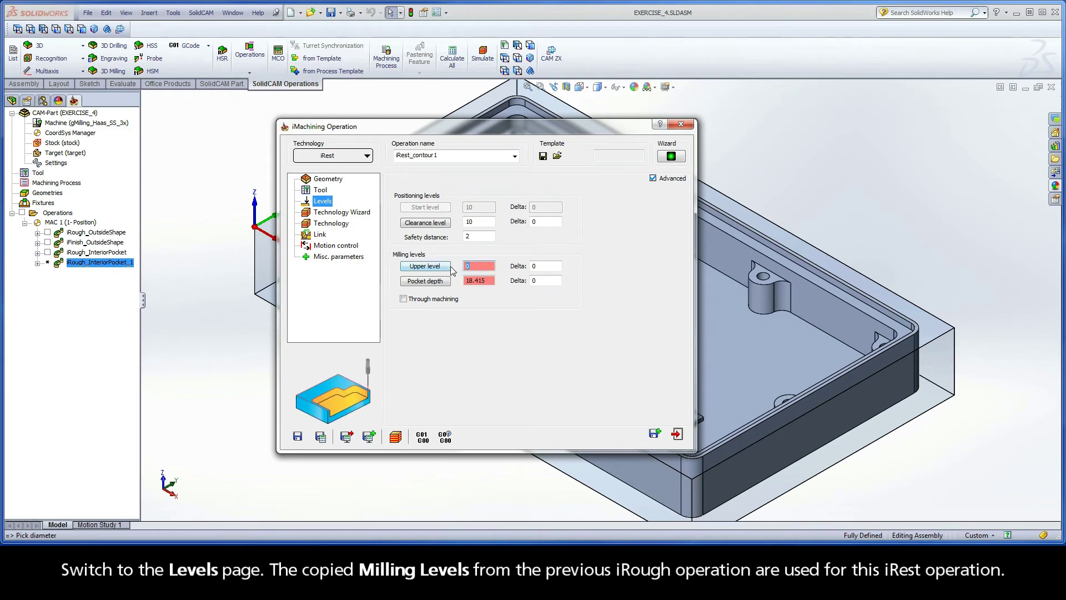
pyautogui.moveTo(444, 284)
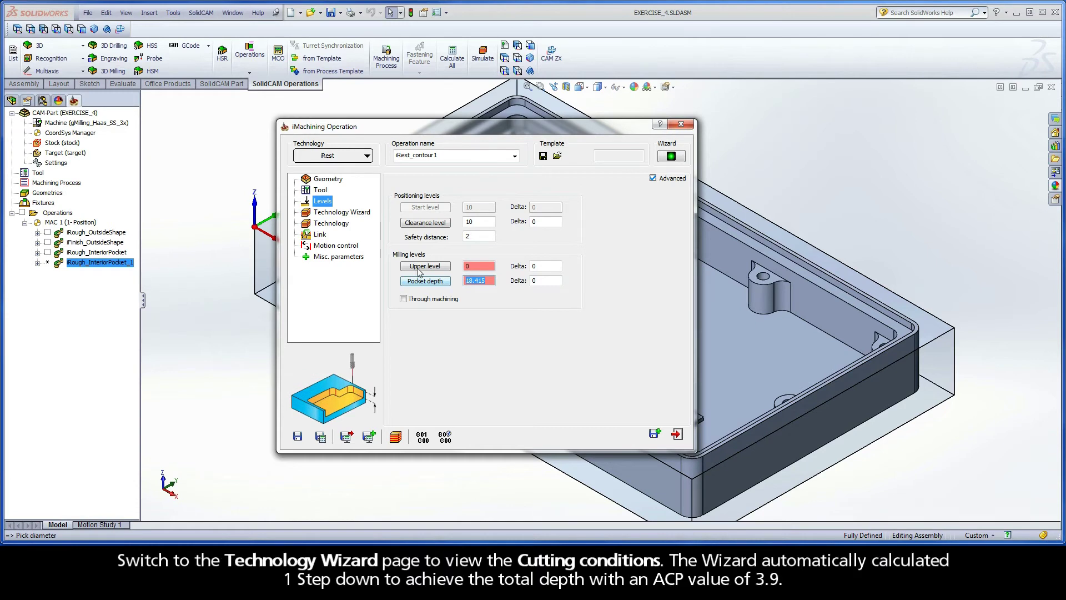
pyautogui.click(348, 213)
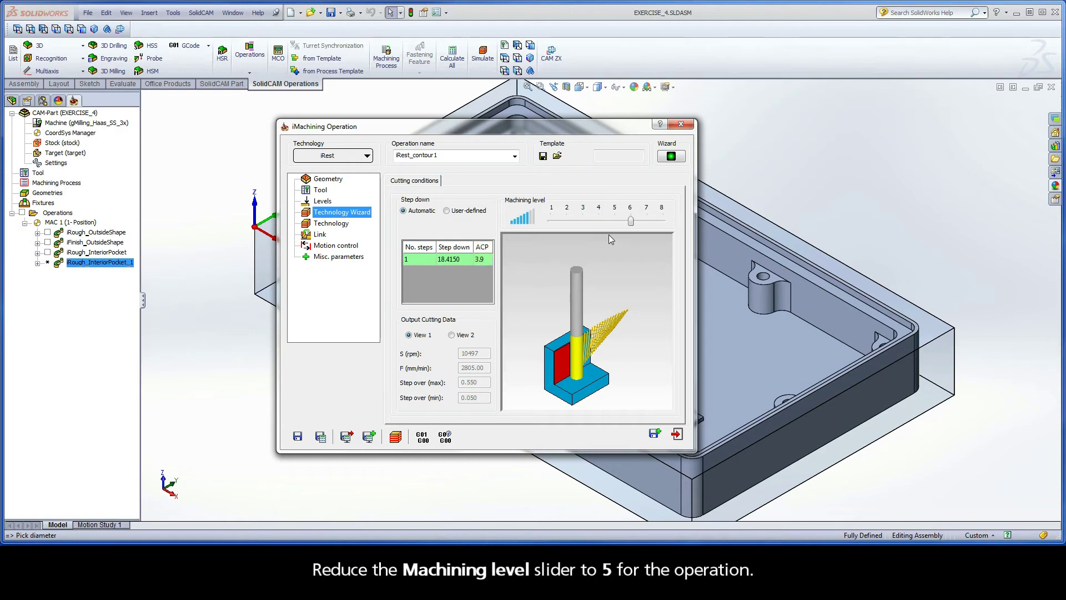
pyautogui.moveTo(631, 222); pyautogui.dragTo(616, 222)
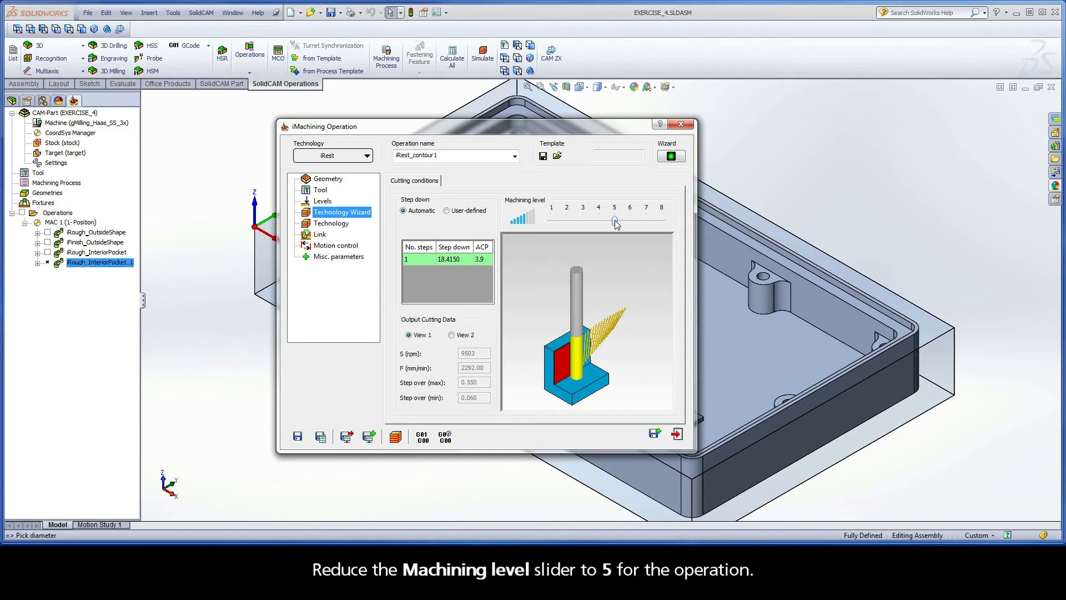
# Show the Technology page with 18.415 mm step down and the 0.12 wall / island offset selected
pyautogui.click(331, 224)
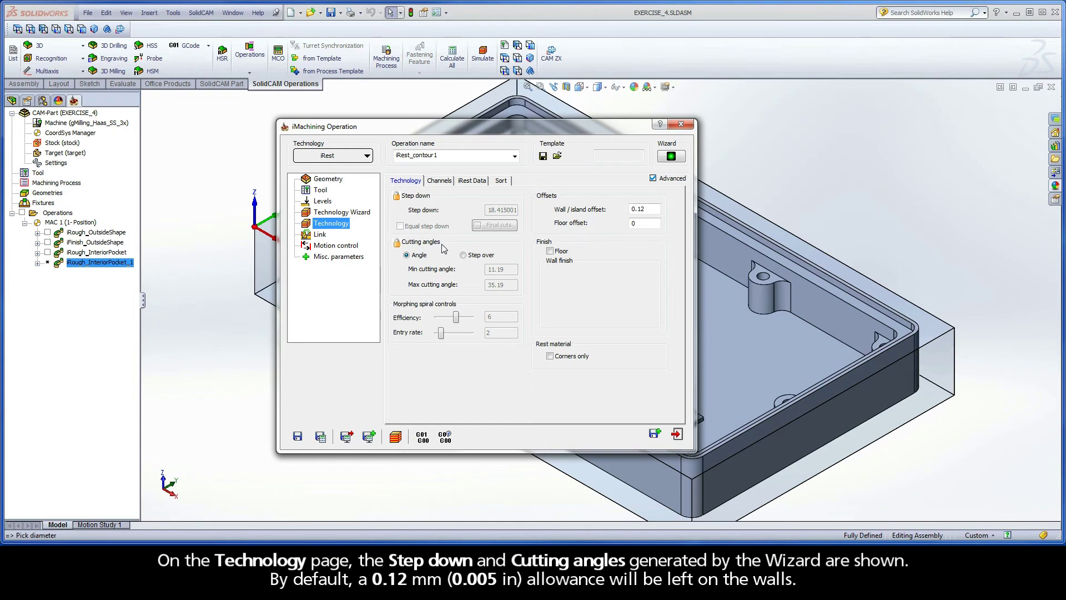
pyautogui.doubleClick(644, 209)
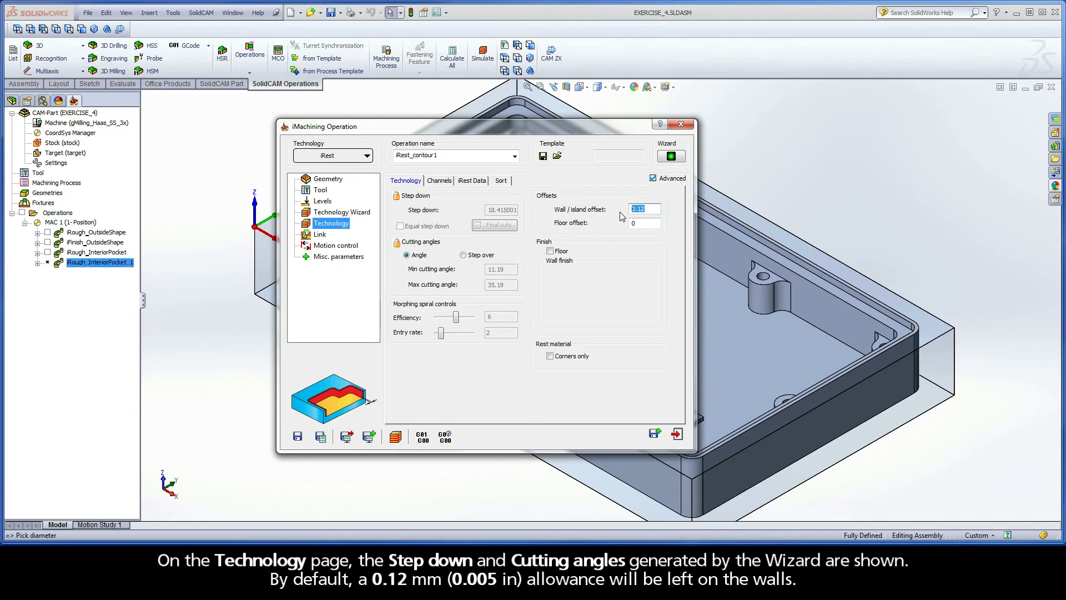
# Display iRest Data: parent iRough_InteriorPocket, diameter 9.5, wall offset 0.24, fillet 0.95
pyautogui.click(473, 181)
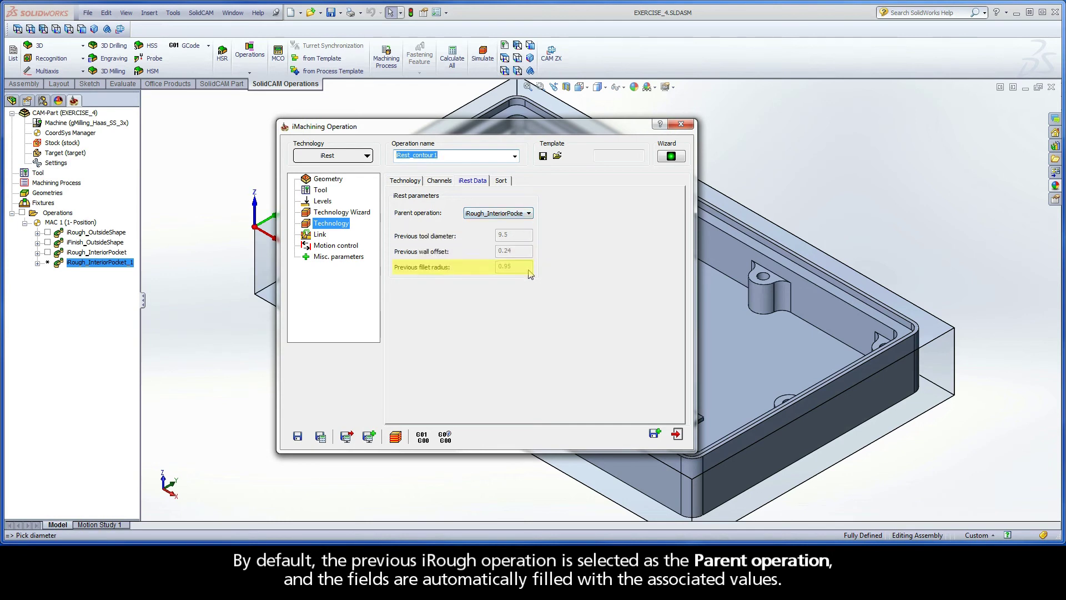
pyautogui.click(530, 214)
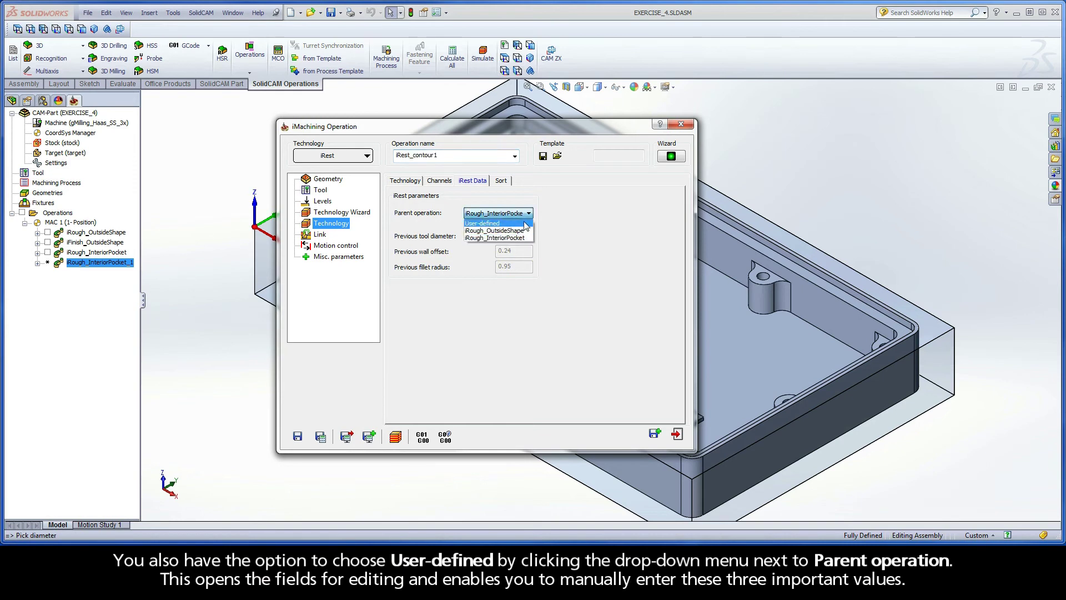
pyautogui.click(526, 224)
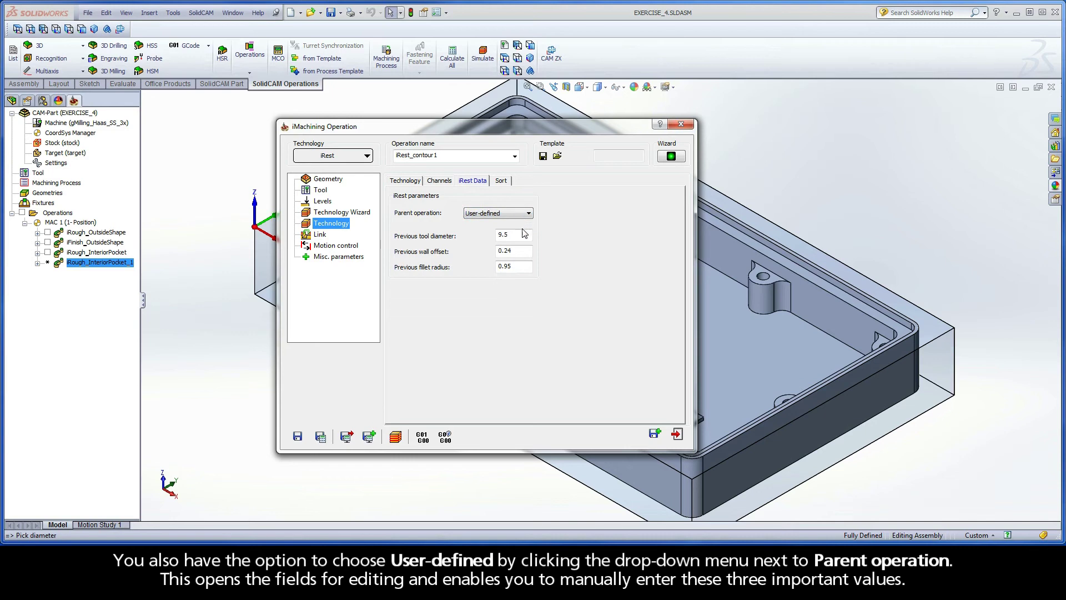
pyautogui.doubleClick(503, 234)
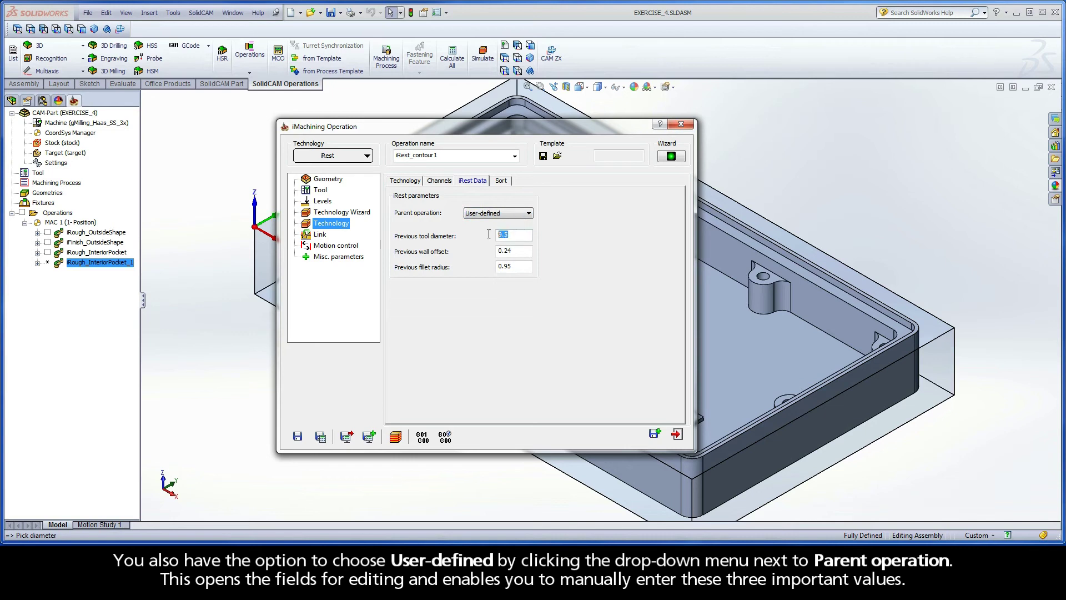
pyautogui.press('Tab')
pyautogui.doubleClick(512, 267)
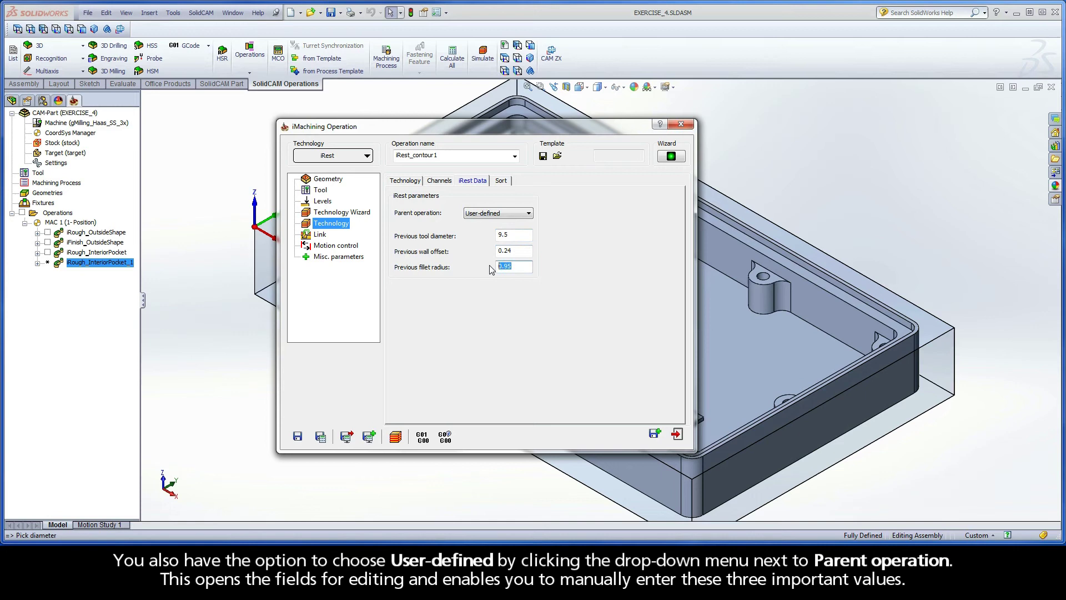
pyautogui.click(489, 216)
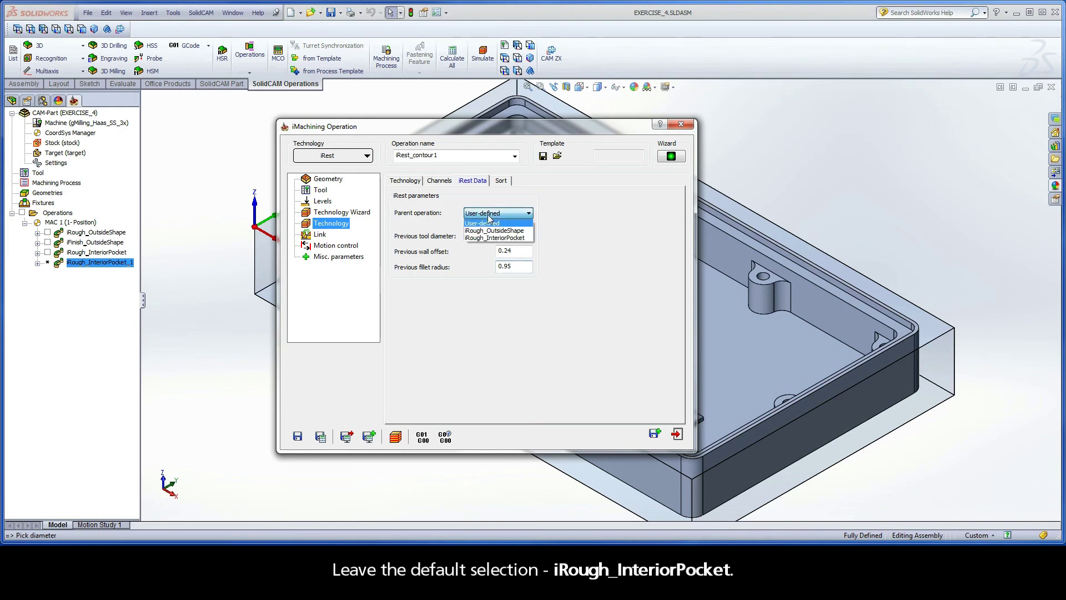
pyautogui.click(490, 238)
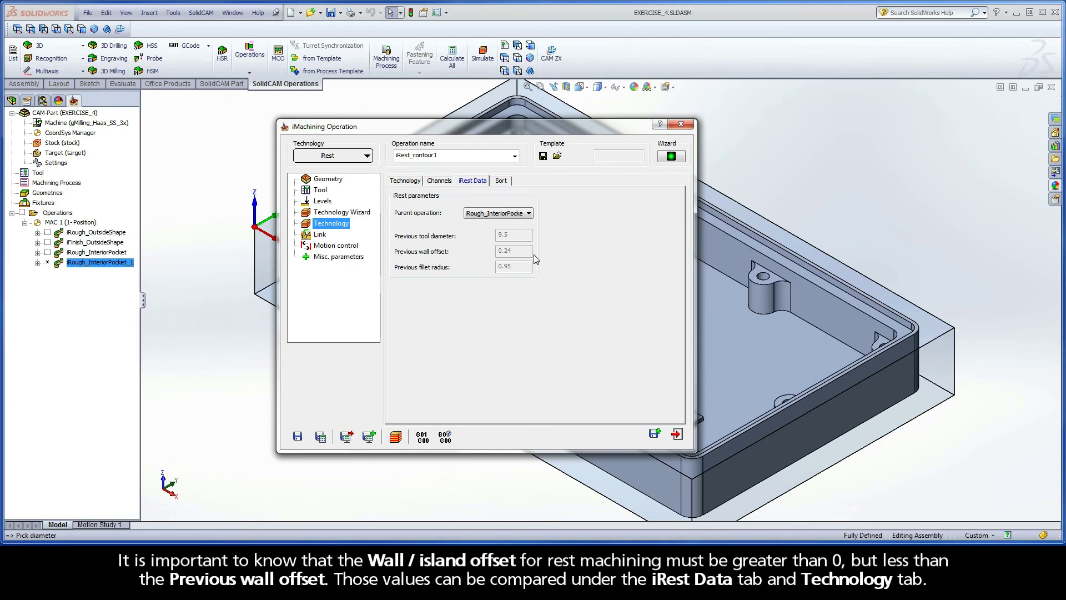
# Enable Corners only rest material on the Technology page
pyautogui.click(404, 184)
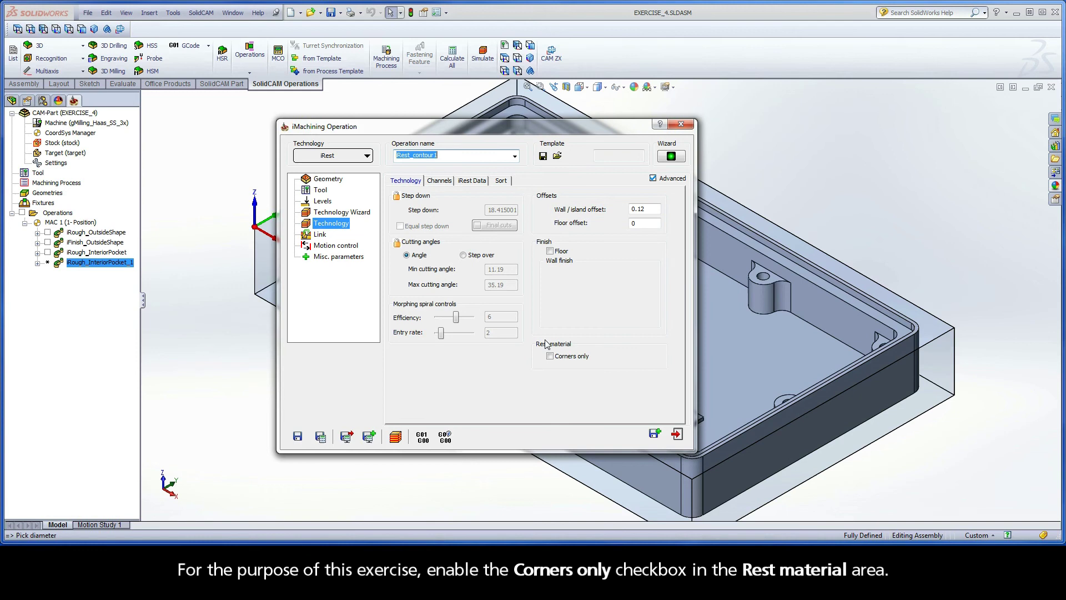
pyautogui.click(550, 356)
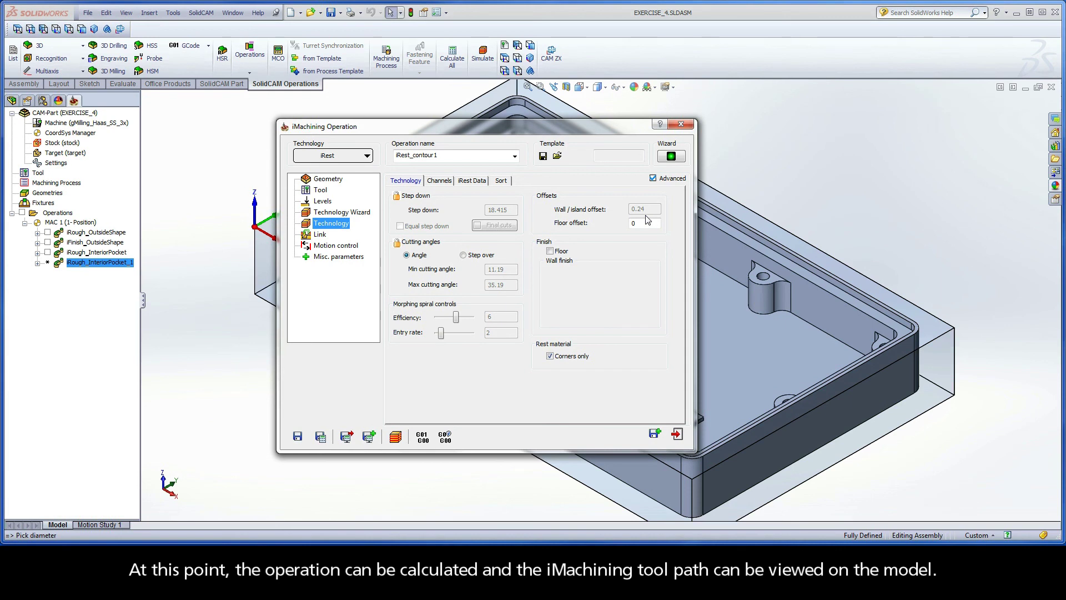
# Rename the operation iRest_InteriorPocket, then save and calculate its tool path
pyautogui.click(443, 155)
pyautogui.moveTo(443, 155); pyautogui.dragTo(415, 159)
pyautogui.write('InteriorPocket')
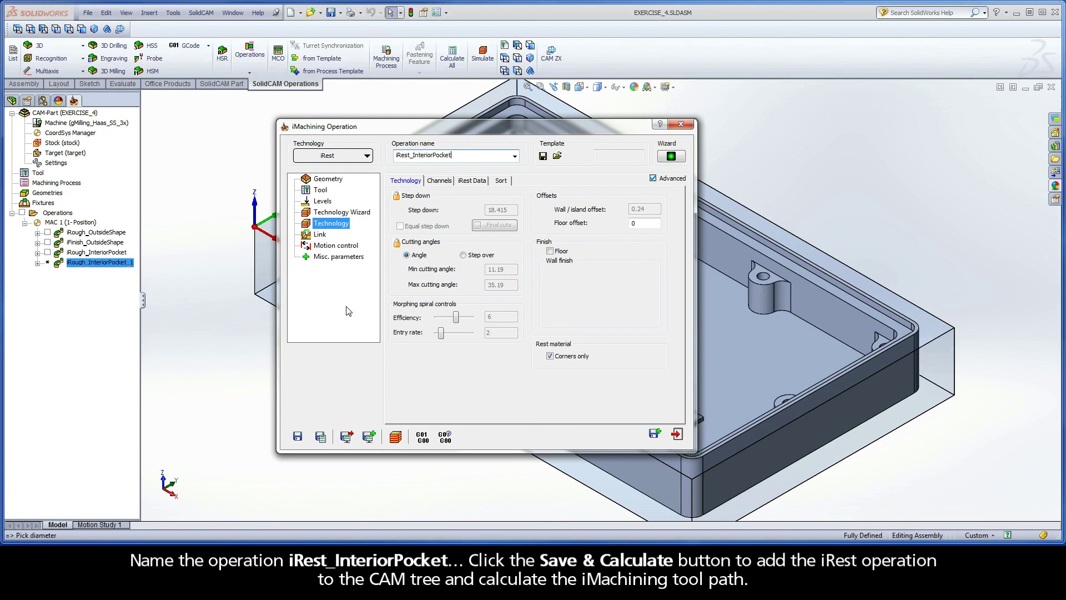
pyautogui.click(321, 437)
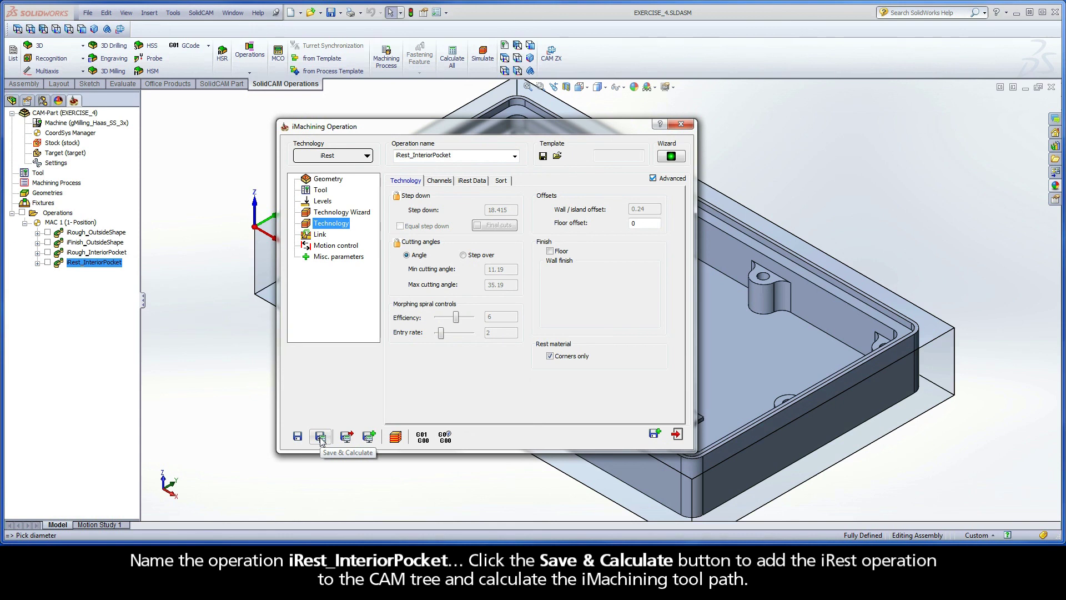
pyautogui.click(396, 437)
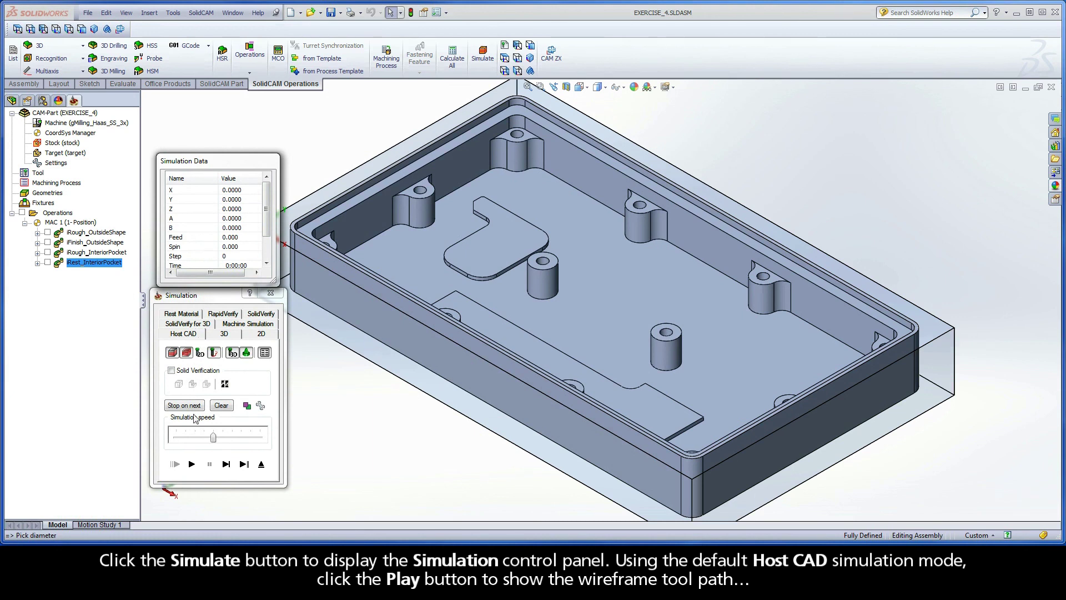
pyautogui.click(192, 465)
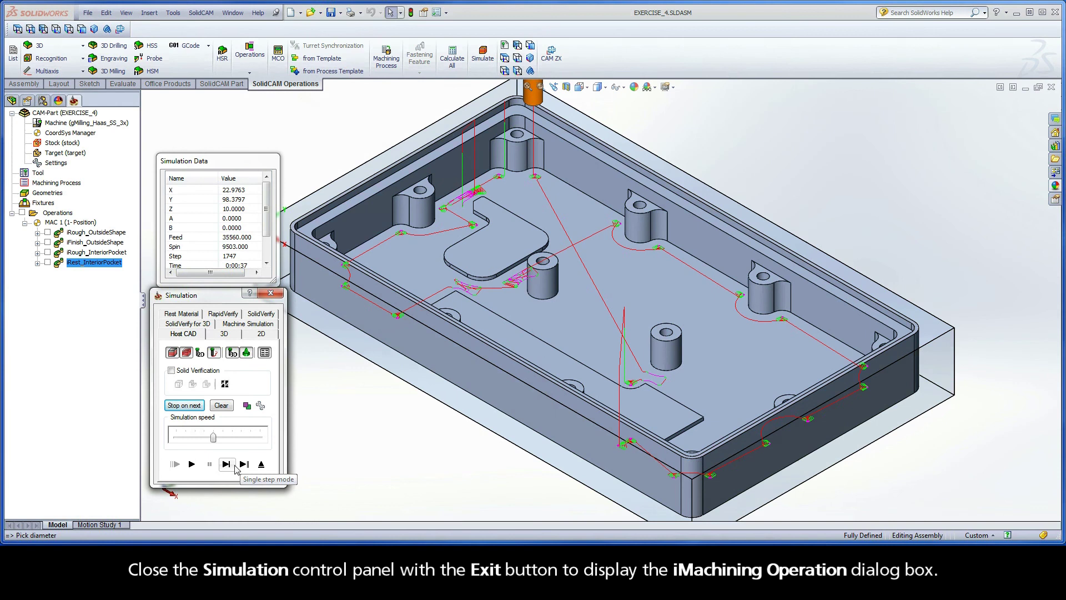
pyautogui.click(260, 465)
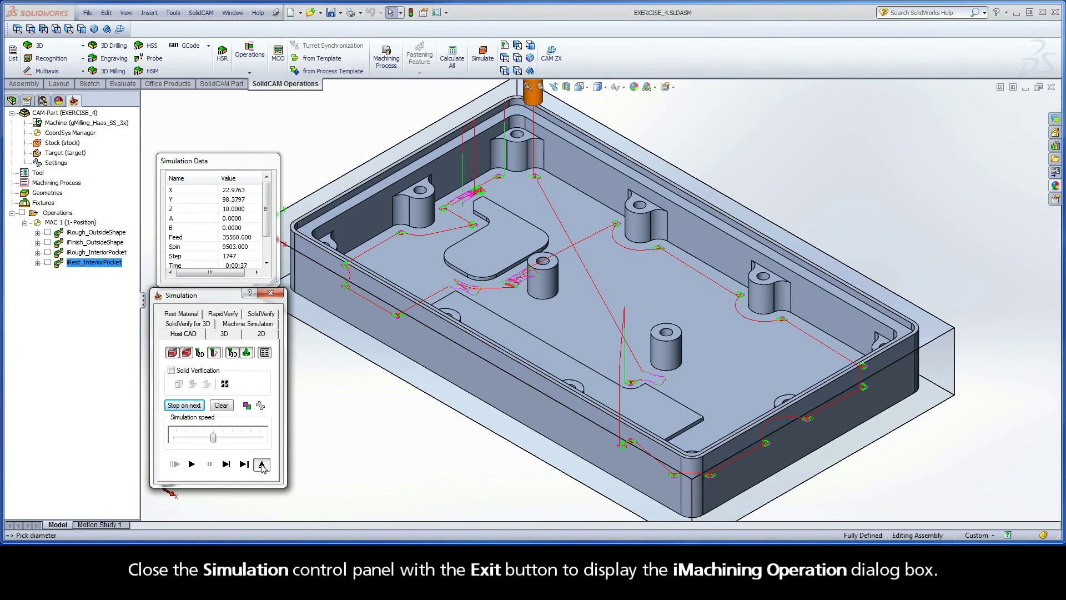